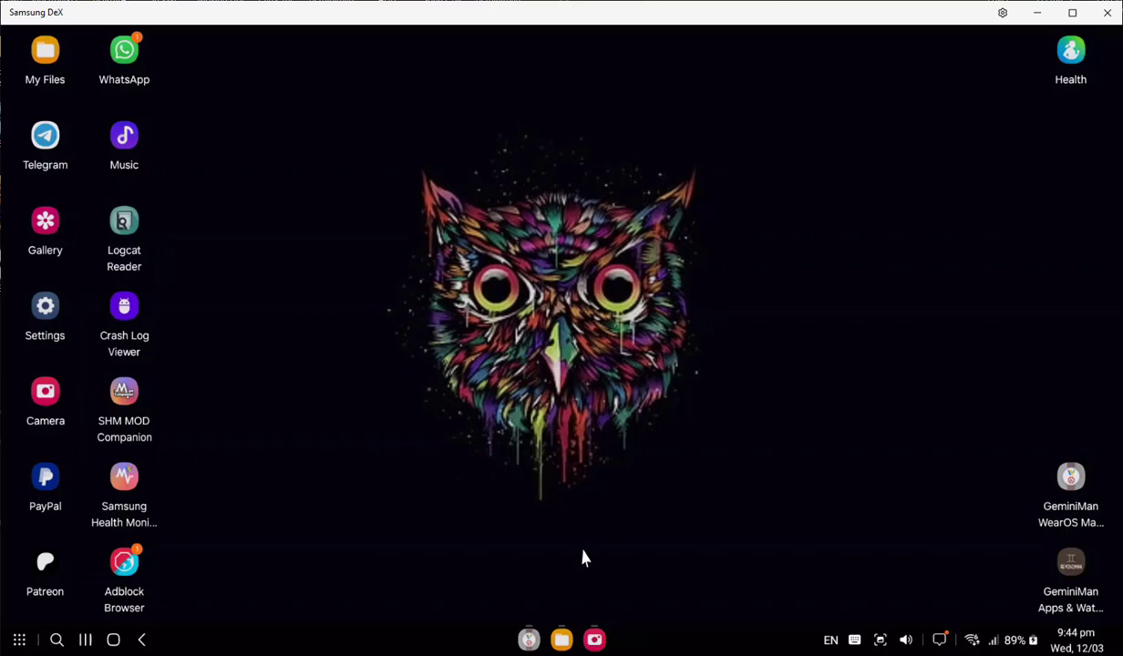
- Open GeminiMan WearOS Manager and connect it to the watch at 192.168.0.208:39513 from the WearOS Manager page
{"action": "left_click", "coordinate": [528, 639]}
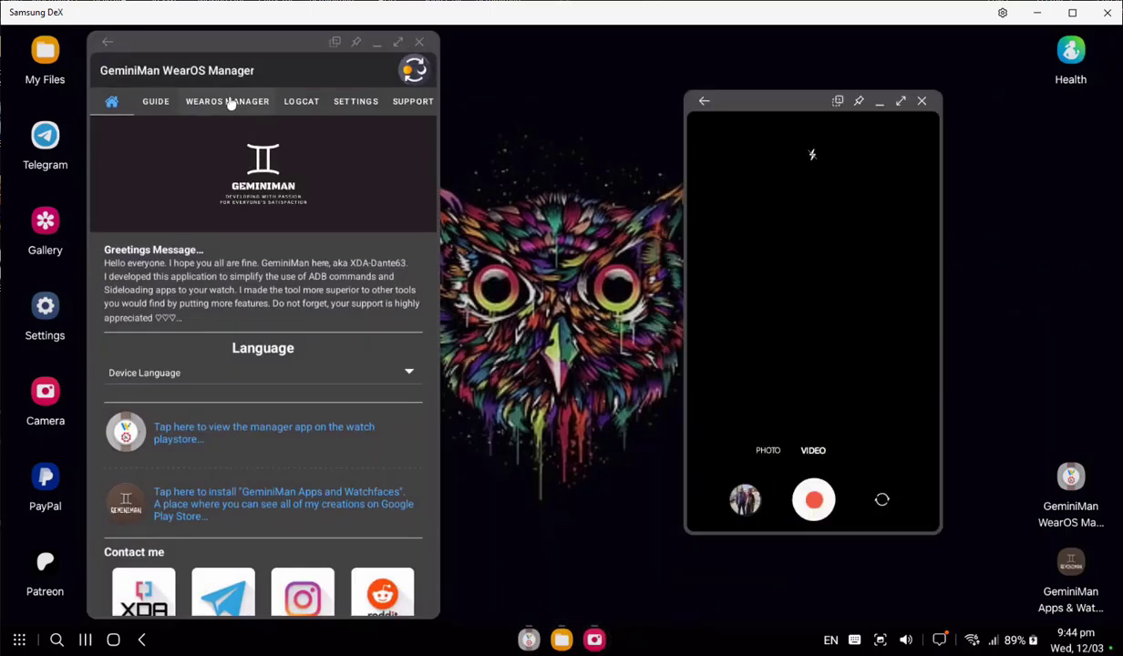
{"action": "left_click", "coordinate": [228, 101]}
{"action": "left_click", "coordinate": [263, 401]}
{"action": "left_click", "coordinate": [223, 472]}
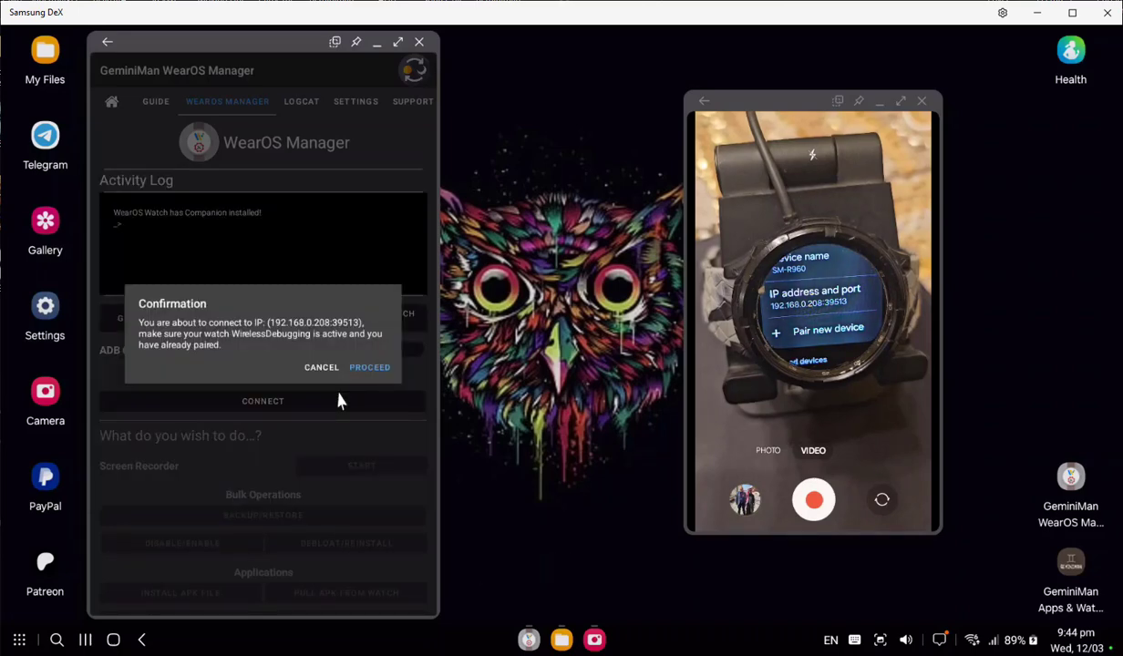
{"action": "left_click", "coordinate": [360, 369]}
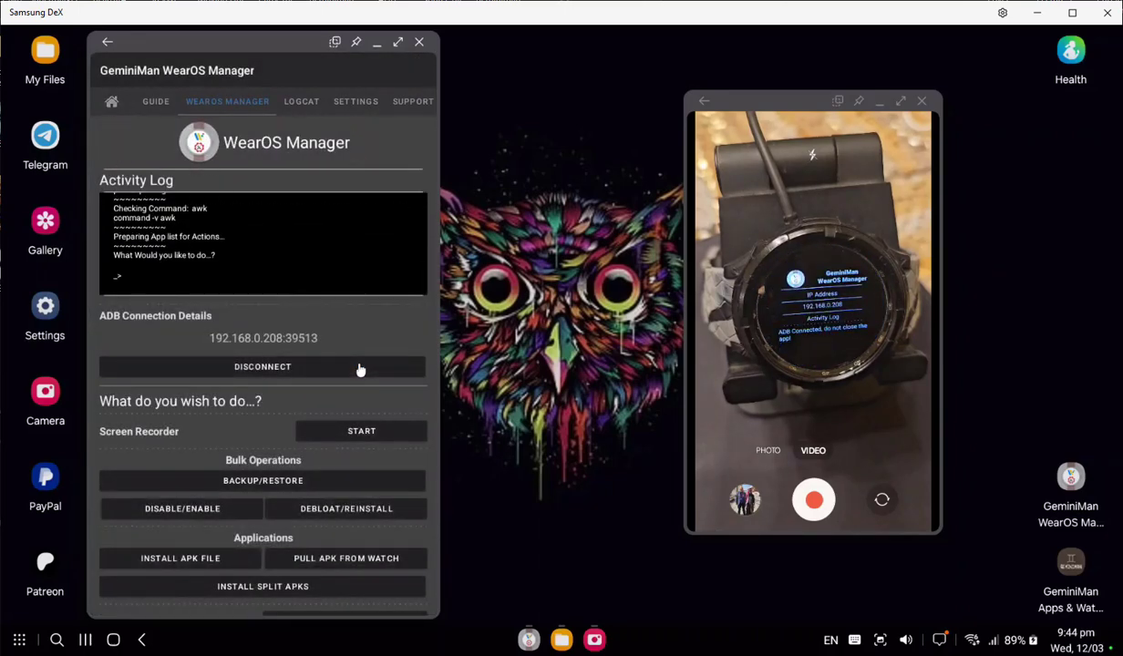
- Load the saved "wm density" command, change it to "wm density 300", and save and run it on the watch
{"action": "scroll", "coordinate": [356, 438], "scroll_direction": "down", "scroll_amount": 3}
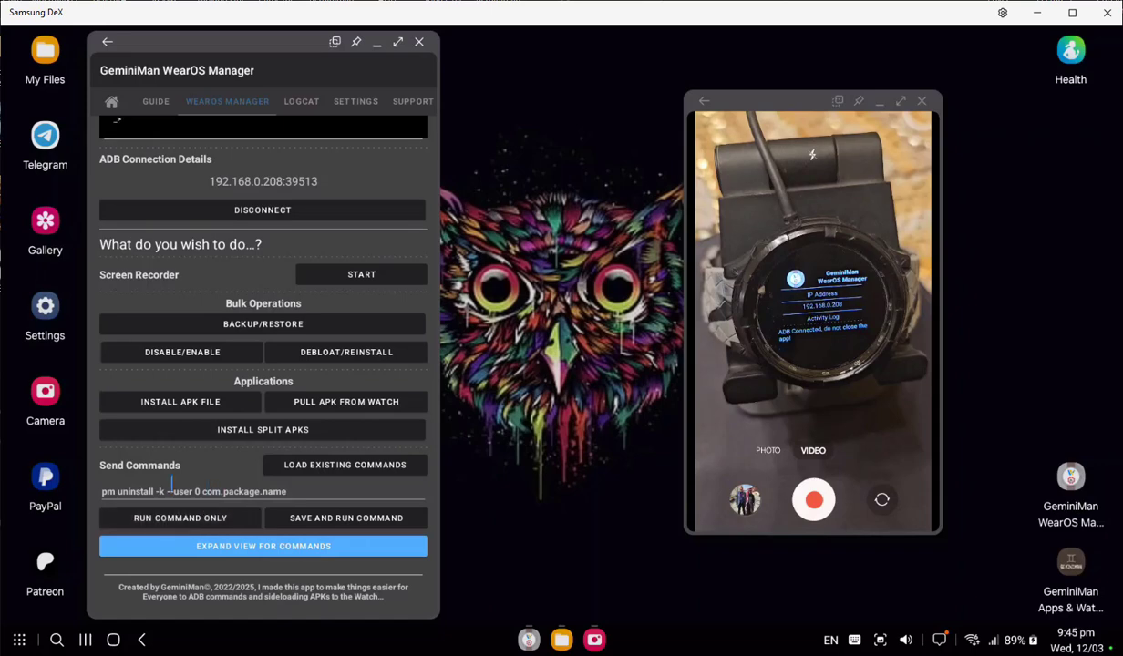
{"action": "left_click", "coordinate": [363, 467]}
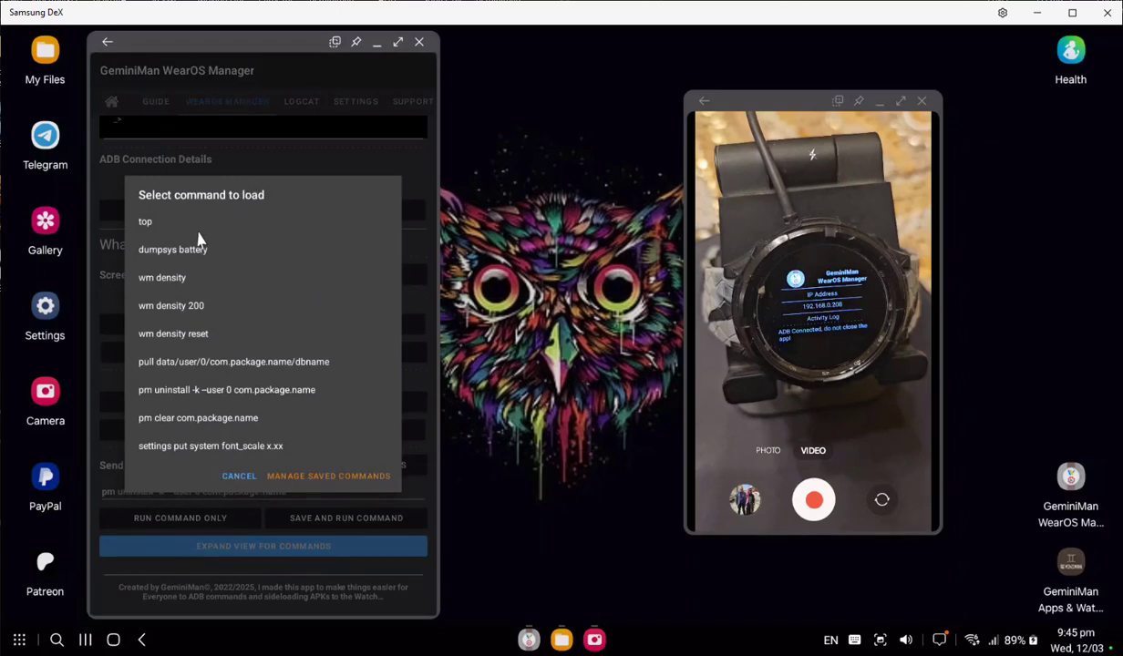
{"action": "left_click", "coordinate": [307, 477]}
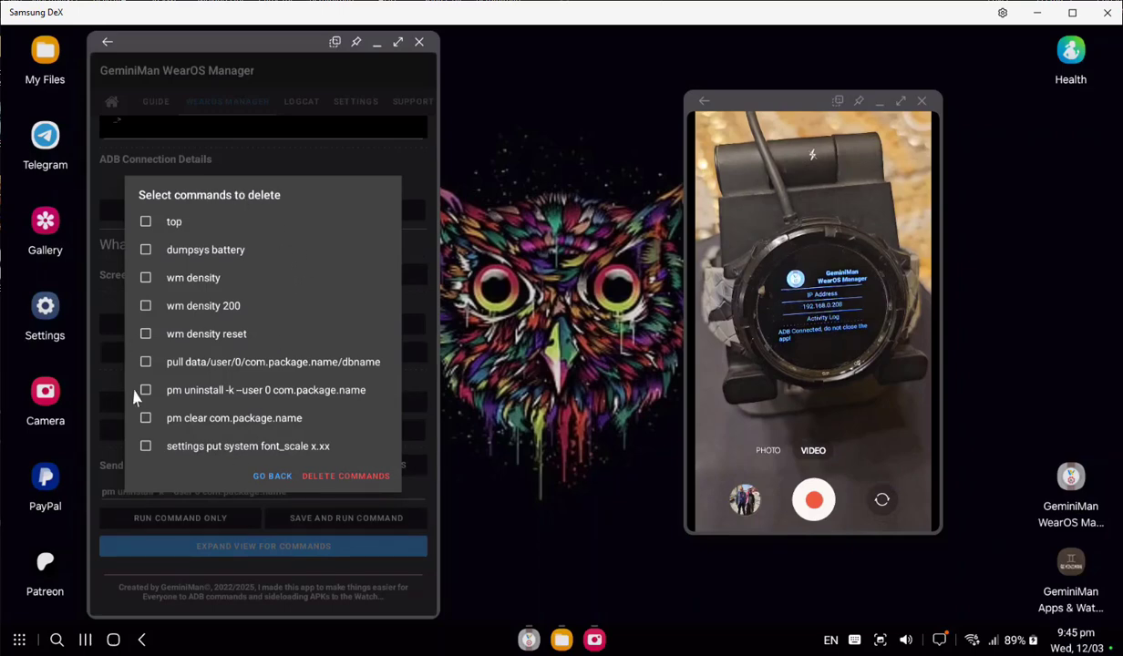
{"action": "left_click", "coordinate": [274, 477]}
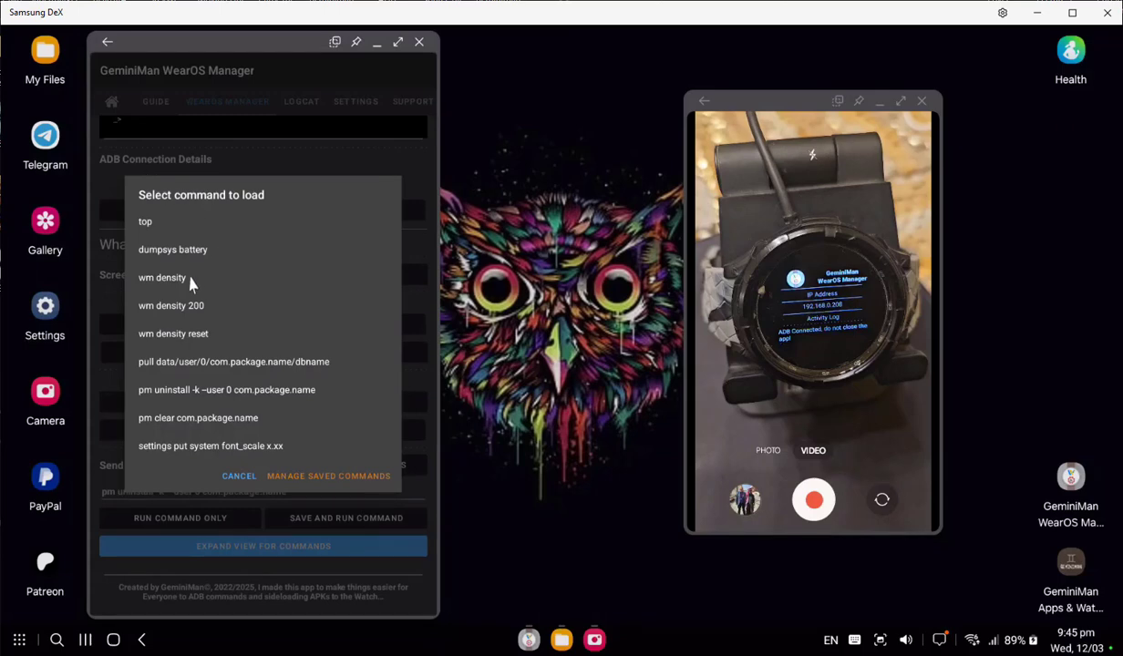
{"action": "left_click", "coordinate": [164, 278]}
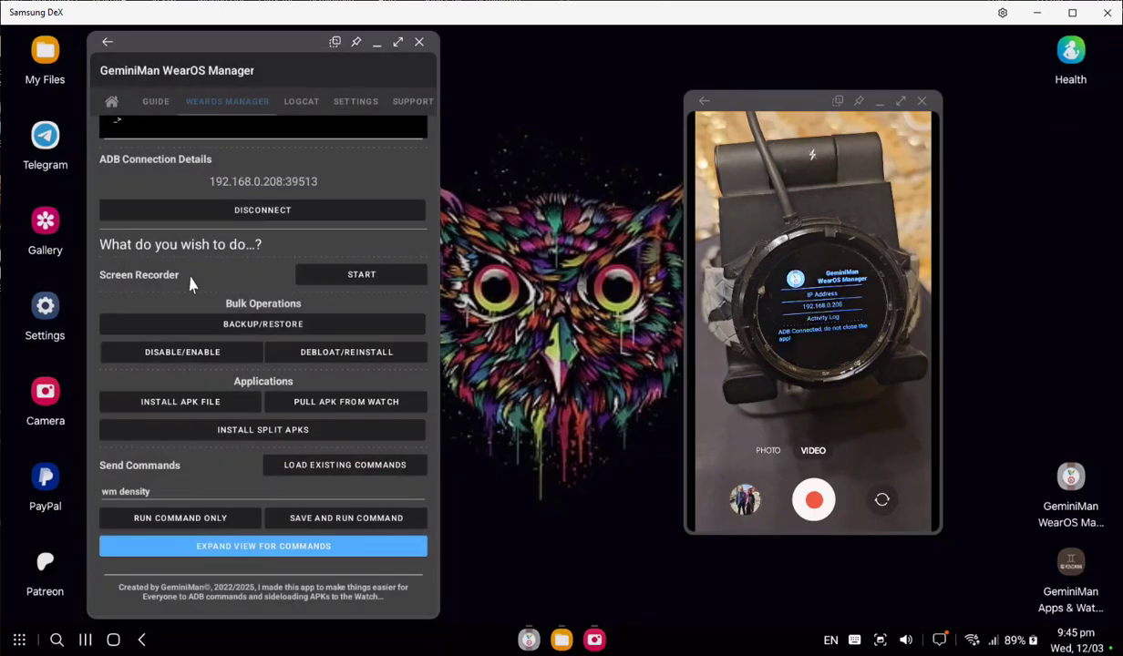
{"action": "left_click", "coordinate": [209, 490]}
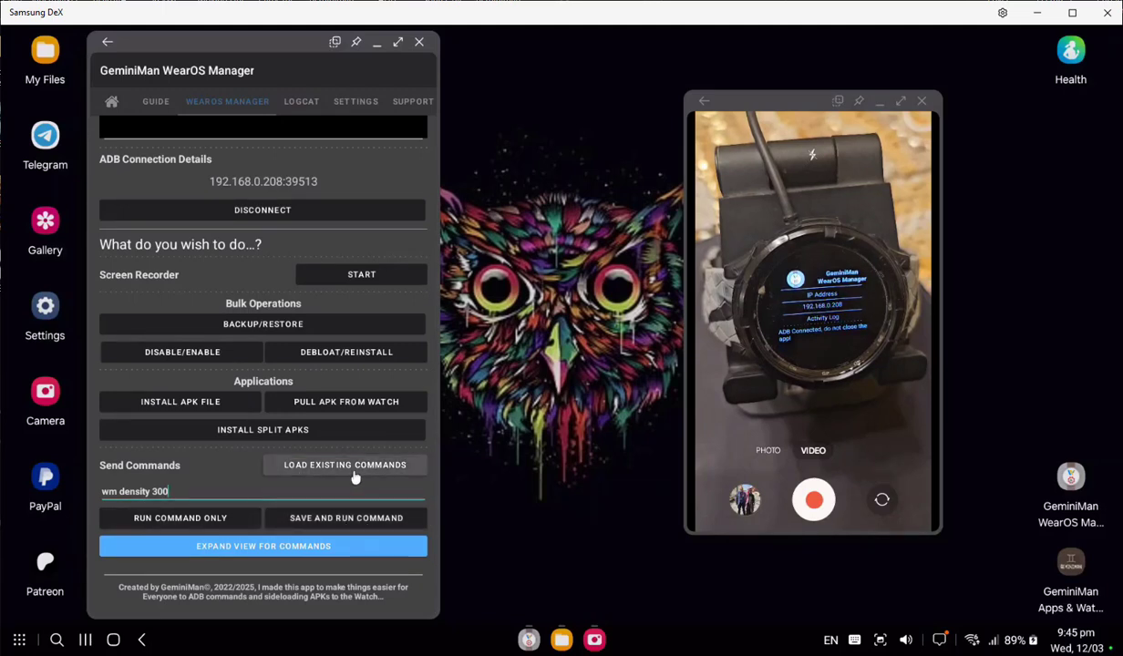
{"action": "left_click", "coordinate": [342, 518]}
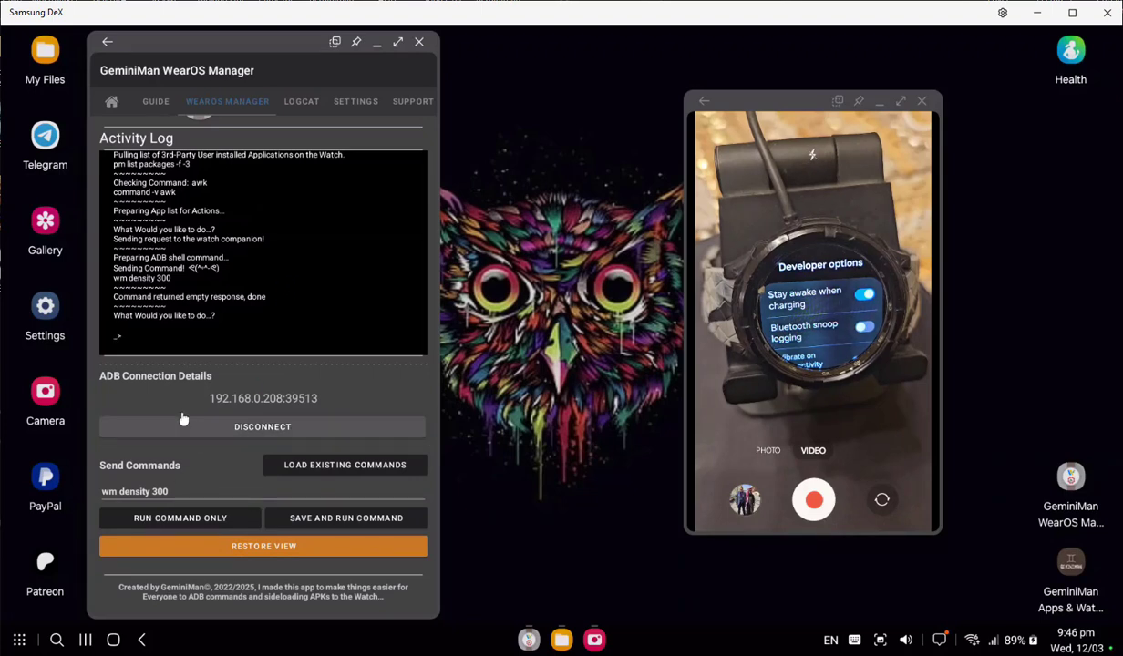
- Restore the full page view and expand the commands view again to look over the activity log
{"action": "left_click", "coordinate": [274, 543]}
{"action": "scroll", "coordinate": [277, 334], "scroll_direction": "down", "scroll_amount": 3}
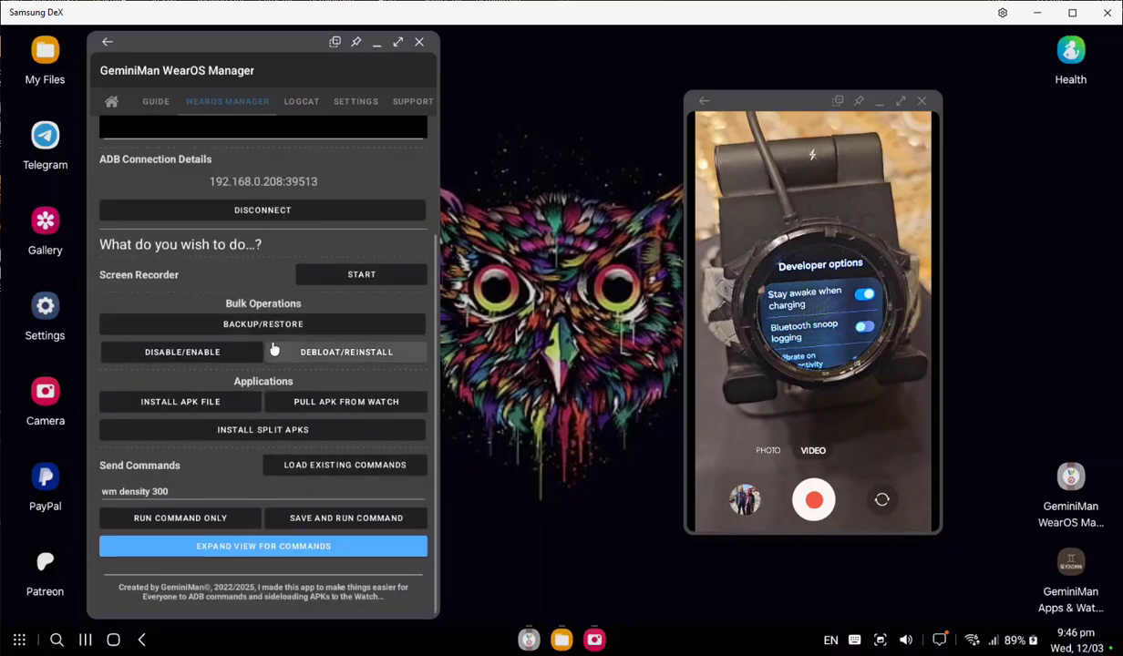
{"action": "left_click", "coordinate": [279, 549]}
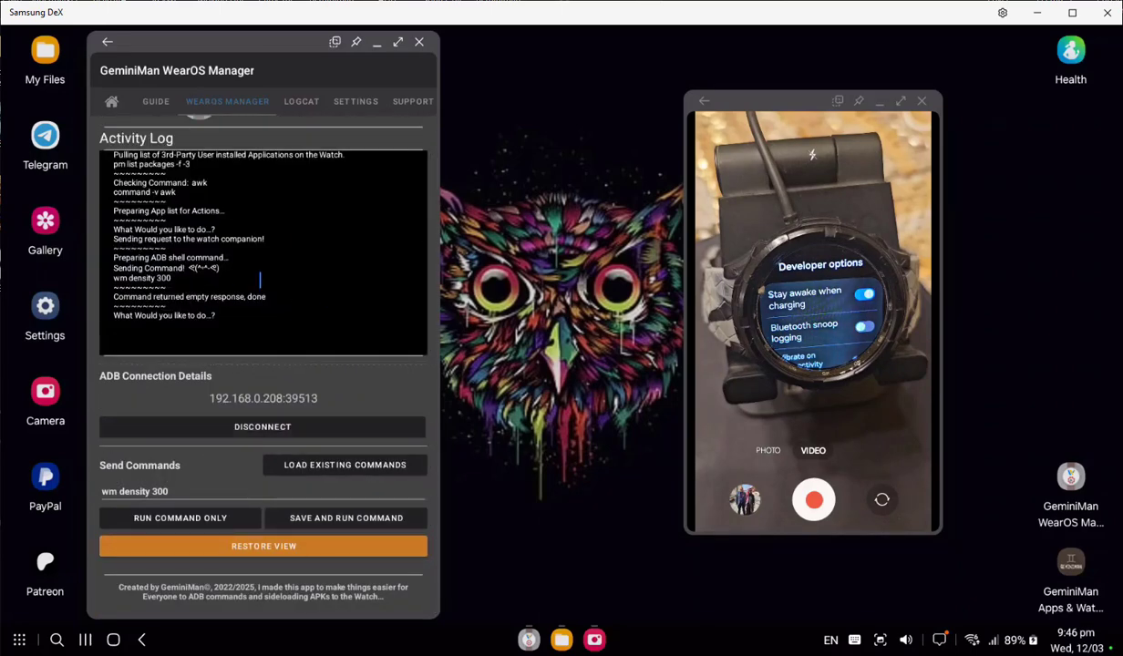
{"action": "scroll", "coordinate": [252, 237], "scroll_direction": "up", "scroll_amount": 3}
{"action": "scroll", "coordinate": [254, 239], "scroll_direction": "down", "scroll_amount": 3}
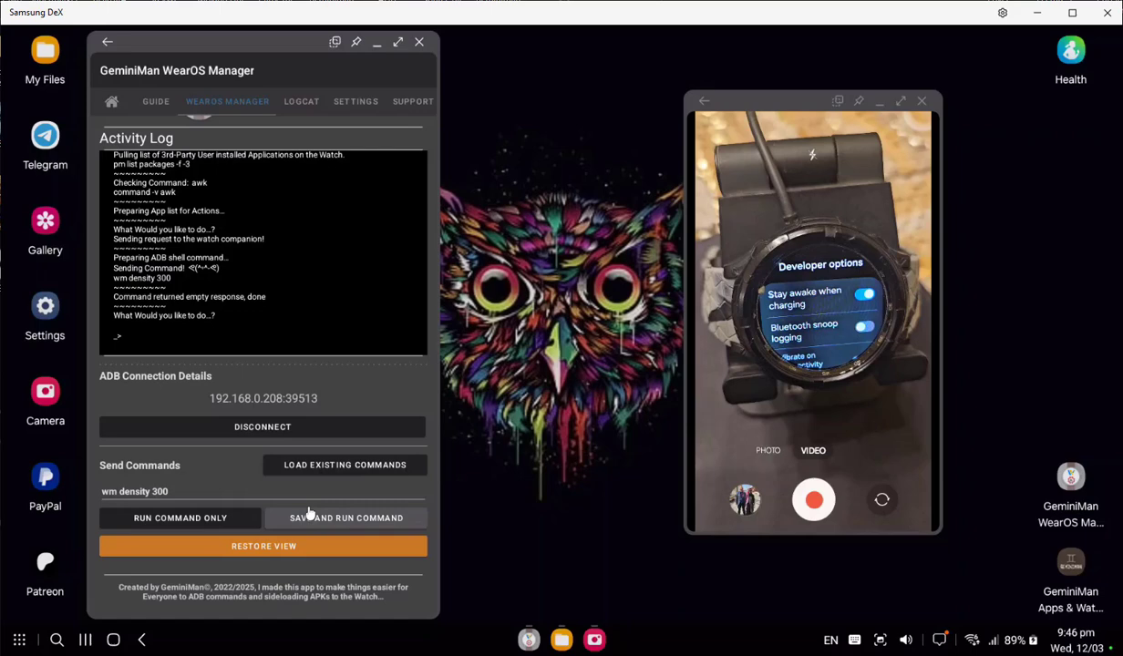
- Load the saved "wm density reset" command and run it without saving
{"action": "left_click", "coordinate": [351, 467]}
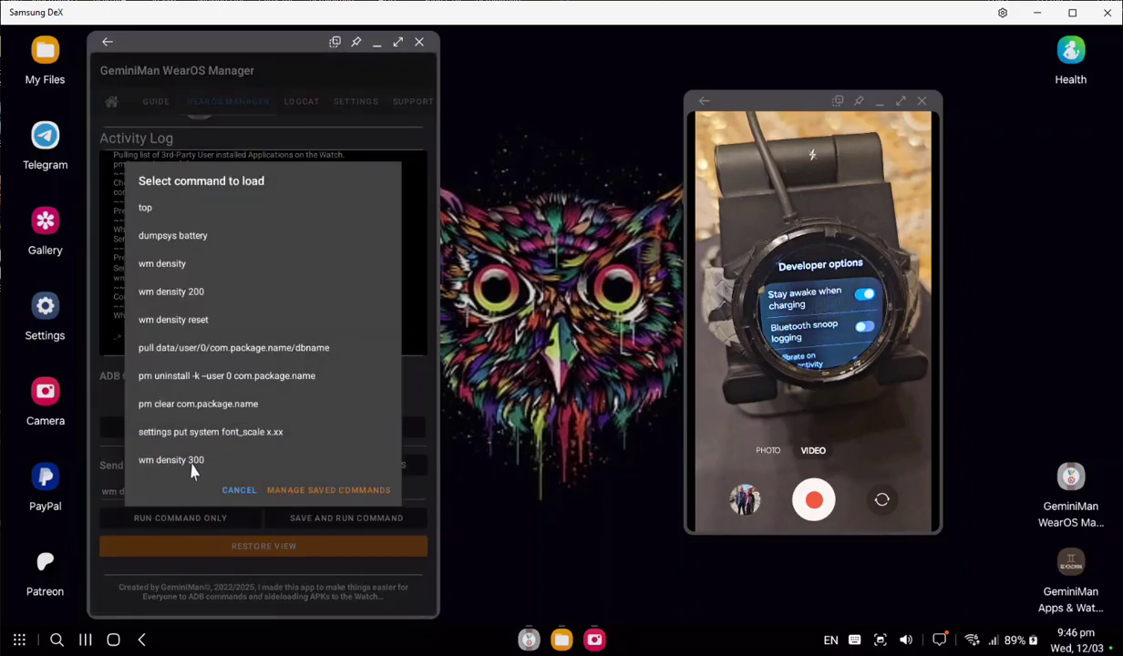
{"action": "left_click", "coordinate": [201, 326]}
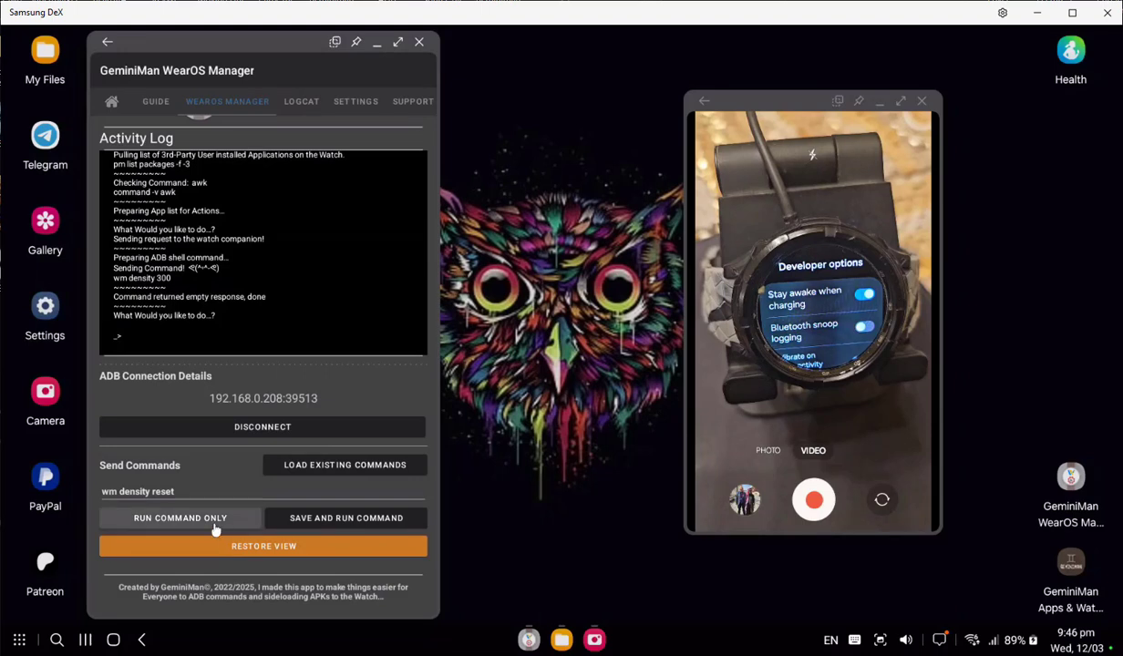
{"action": "left_click", "coordinate": [213, 521]}
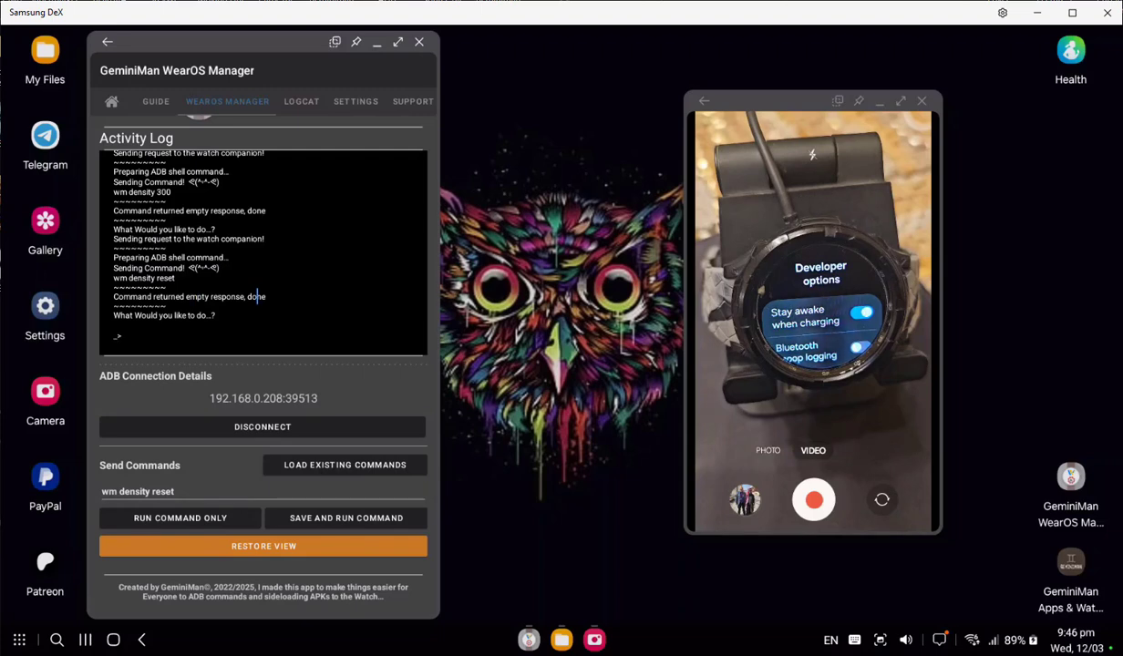
- Load and run the saved "dumpsys battery" command and read through its output in the activity log
{"action": "left_click", "coordinate": [330, 467]}
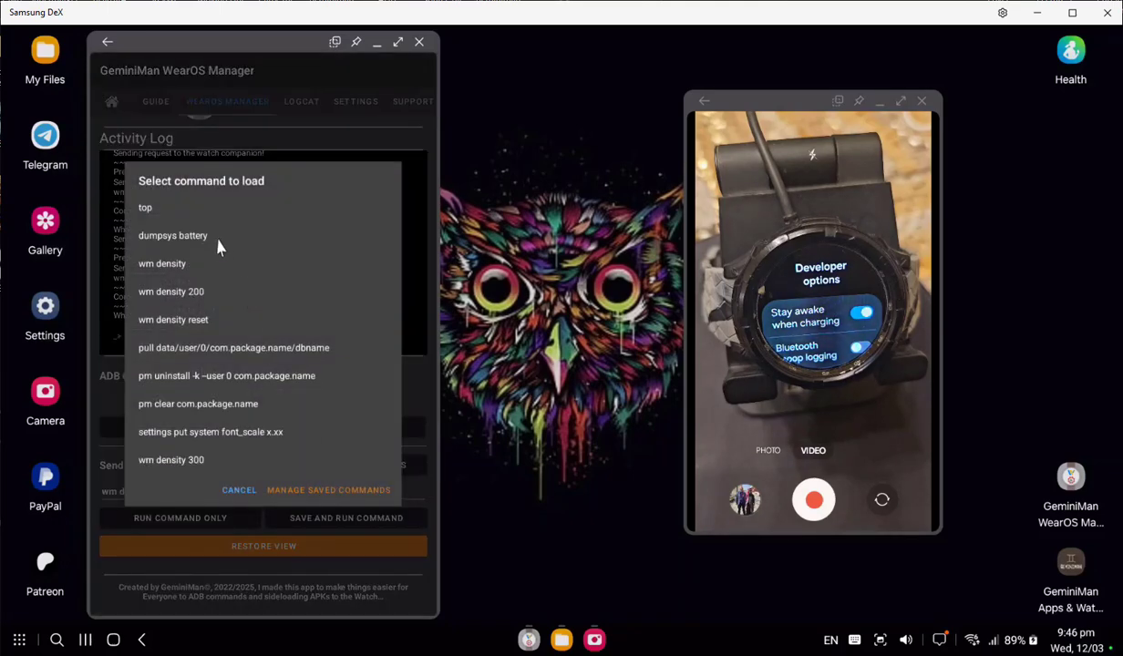
{"action": "left_click", "coordinate": [182, 236]}
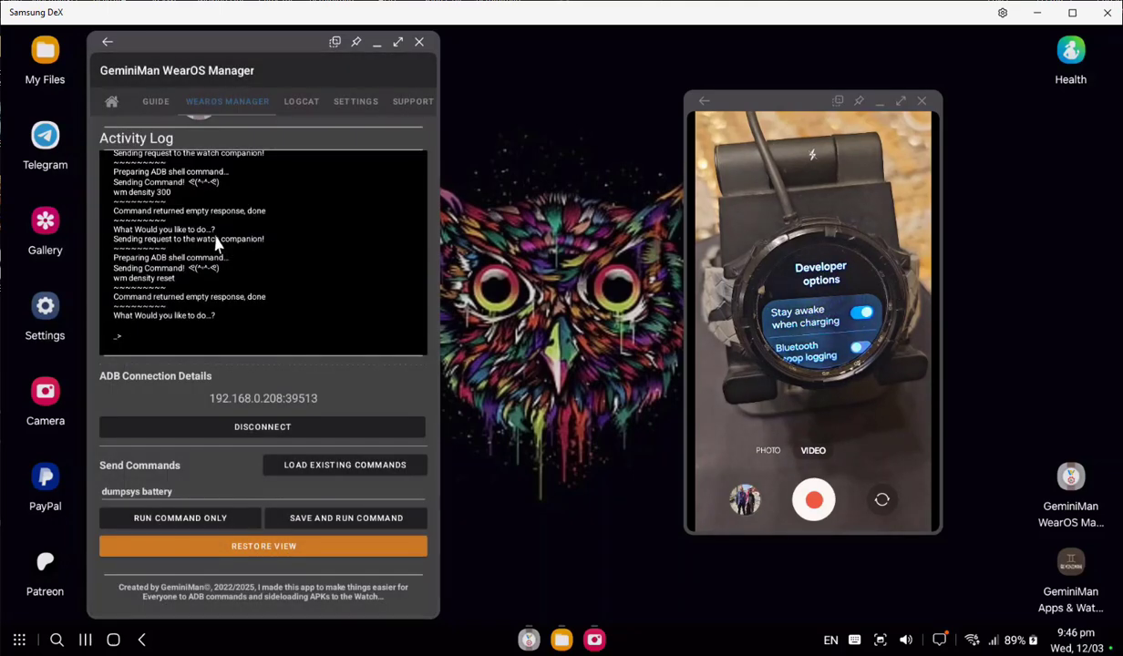
{"action": "left_click", "coordinate": [169, 516]}
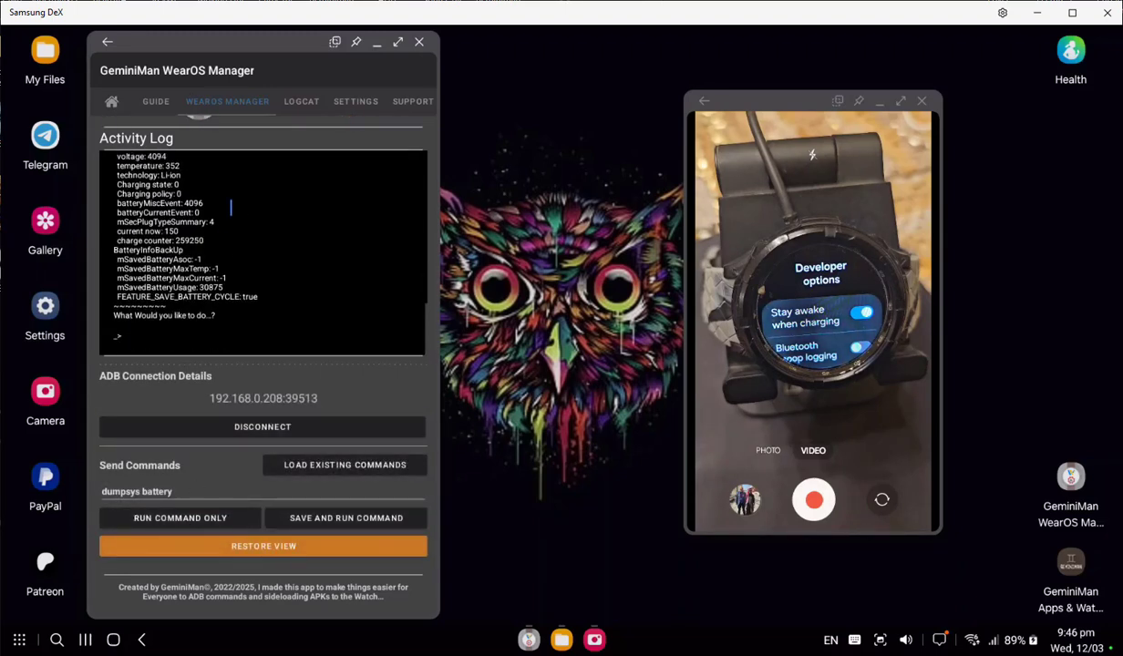
{"action": "scroll", "coordinate": [213, 243], "scroll_direction": "up", "scroll_amount": 3}
{"action": "scroll", "coordinate": [213, 243], "scroll_direction": "up", "scroll_amount": 3}
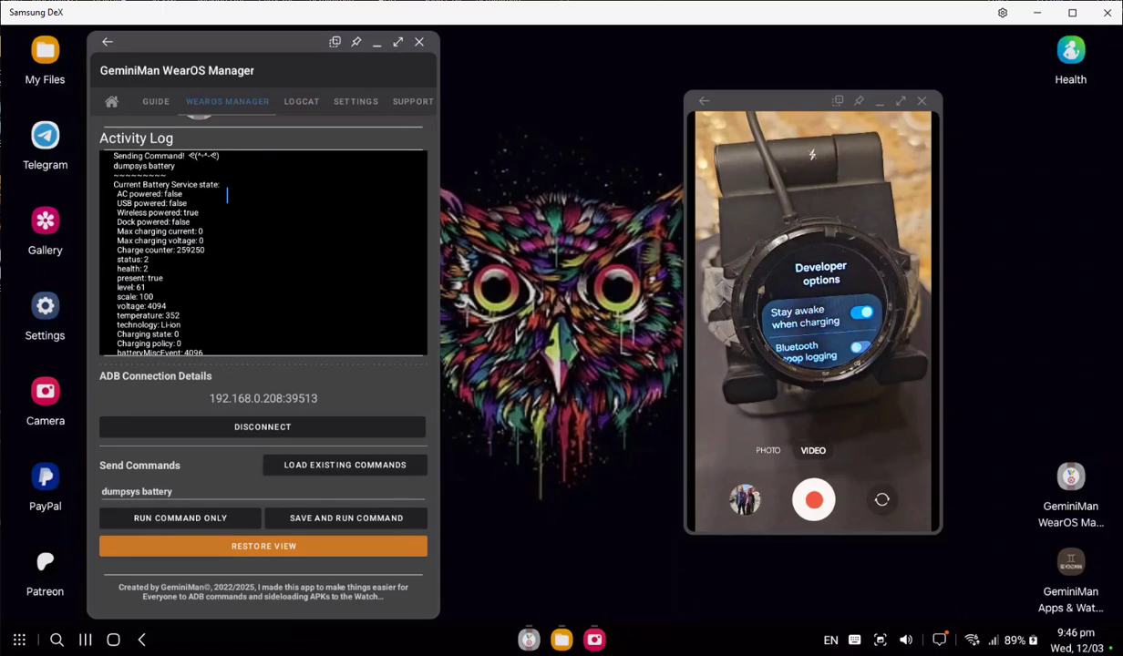
{"action": "scroll", "coordinate": [224, 191], "scroll_direction": "down", "scroll_amount": 3}
{"action": "scroll", "coordinate": [177, 202], "scroll_direction": "down", "scroll_amount": 2}
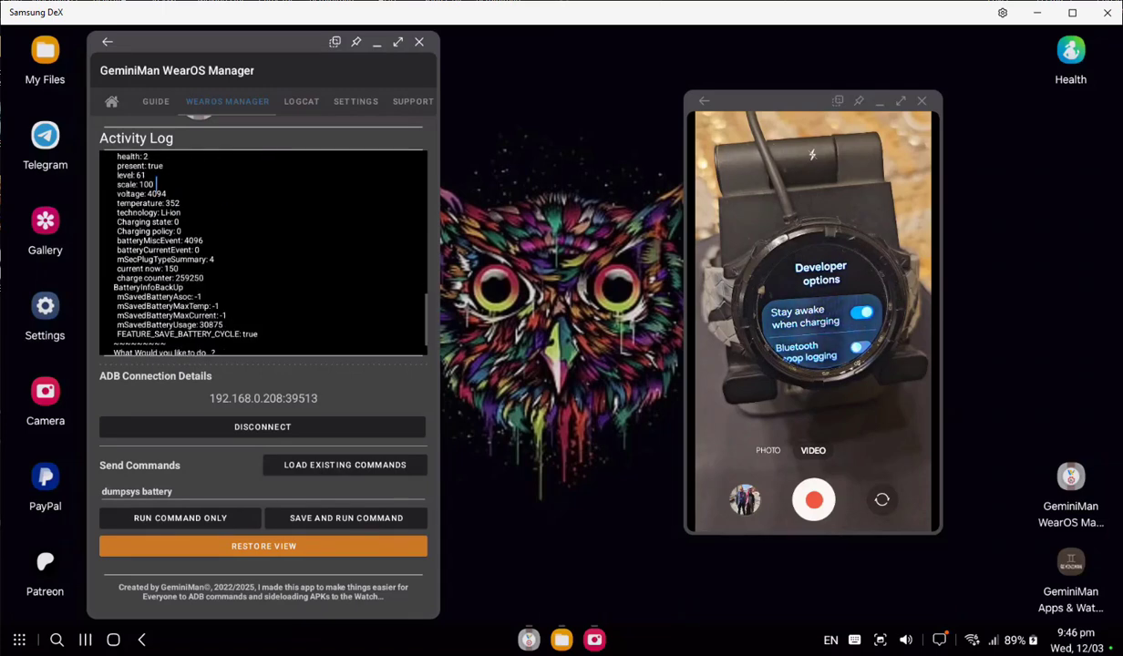
{"action": "scroll", "coordinate": [156, 184], "scroll_direction": "down", "scroll_amount": 2}
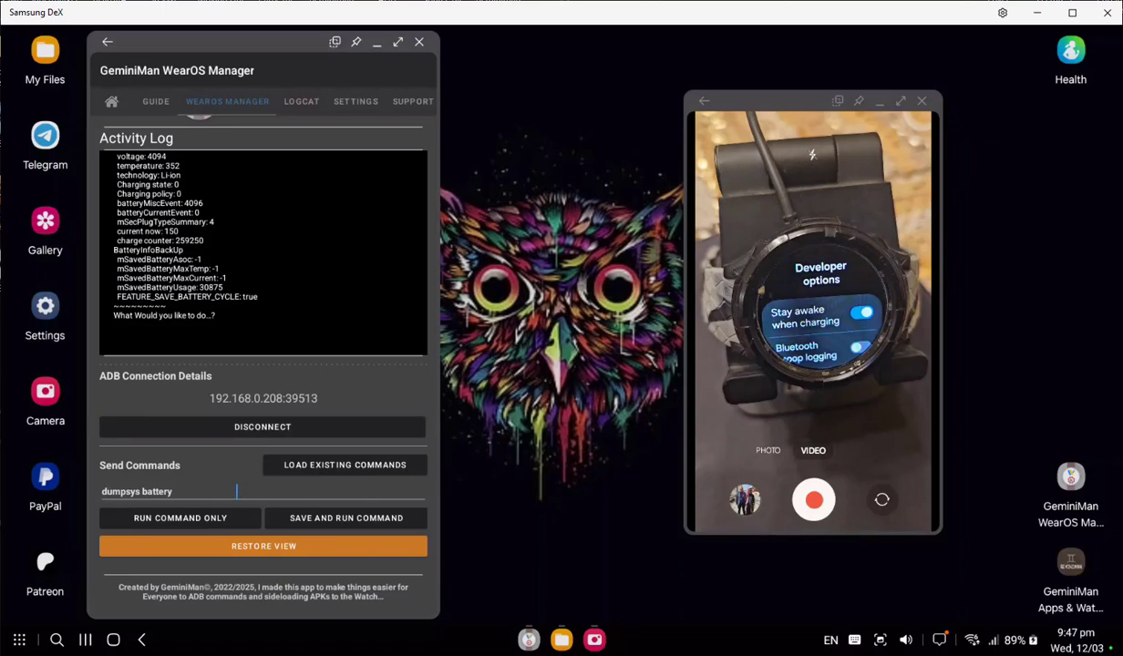
- Replace the command with "ls", run it without saving, and look through the directory listing in the activity log
{"action": "left_click", "coordinate": [236, 491]}
{"action": "key", "text": "ctrl+a"}
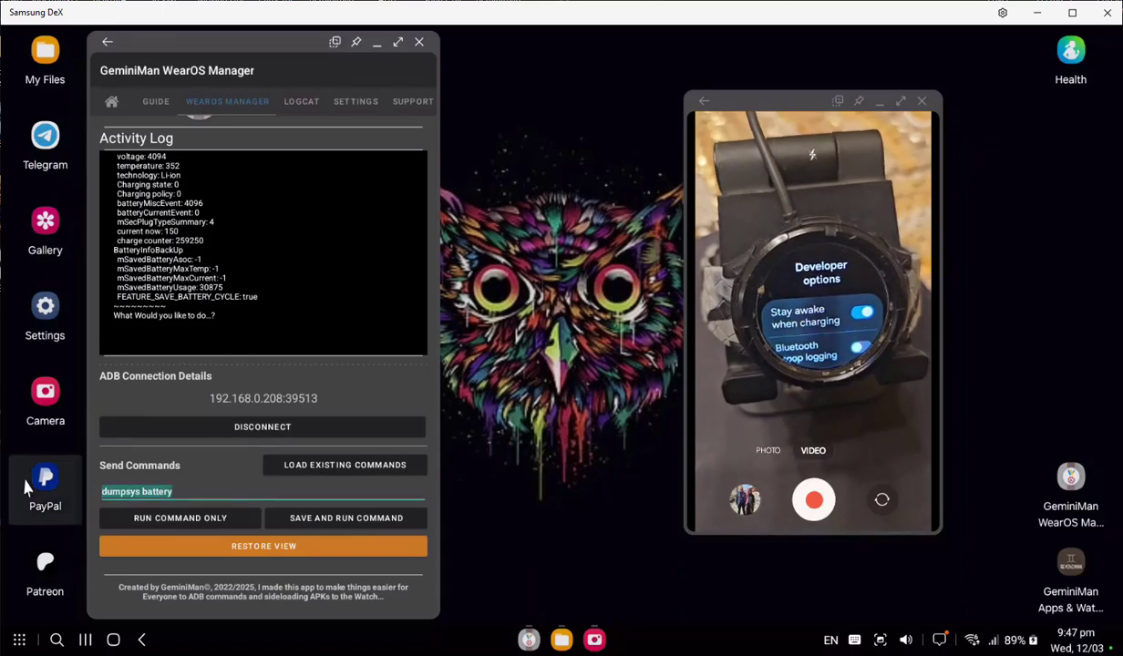
{"action": "key", "text": "BackSpace"}
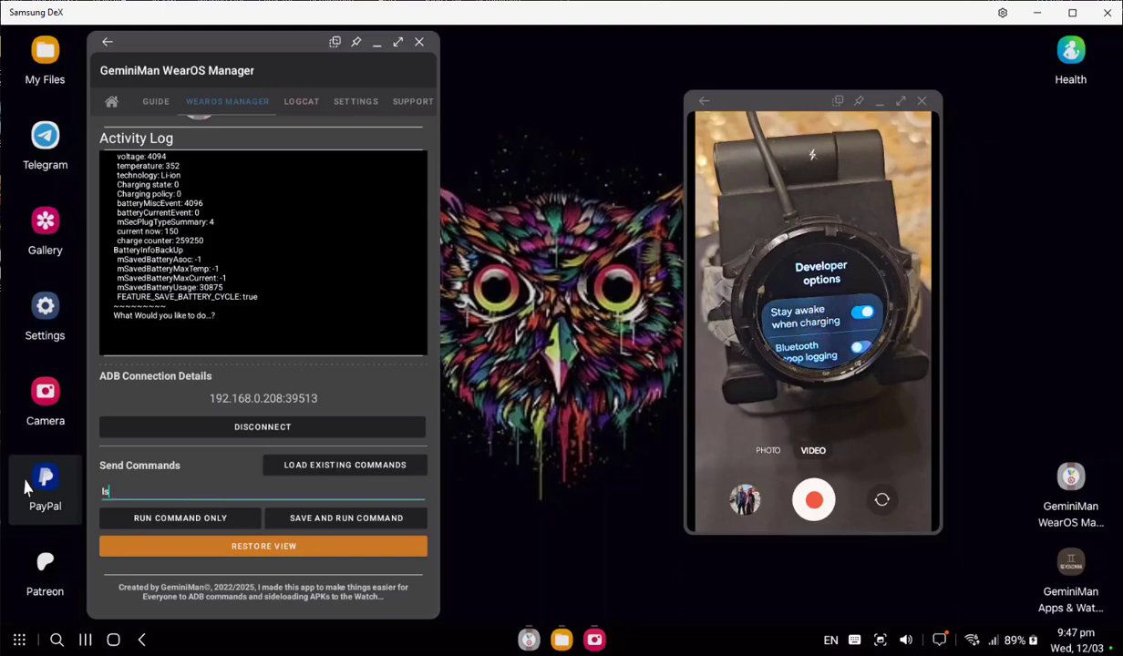
{"action": "left_click", "coordinate": [171, 518]}
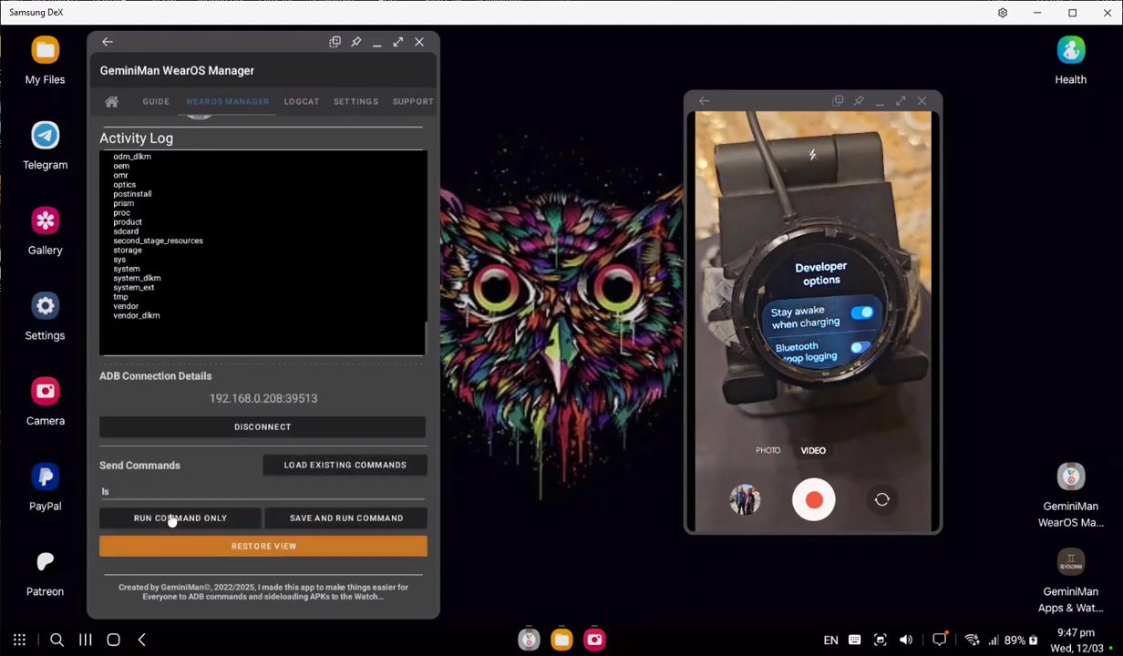
{"action": "scroll", "coordinate": [183, 295], "scroll_direction": "up", "scroll_amount": 5}
{"action": "scroll", "coordinate": [183, 295], "scroll_direction": "up", "scroll_amount": 2}
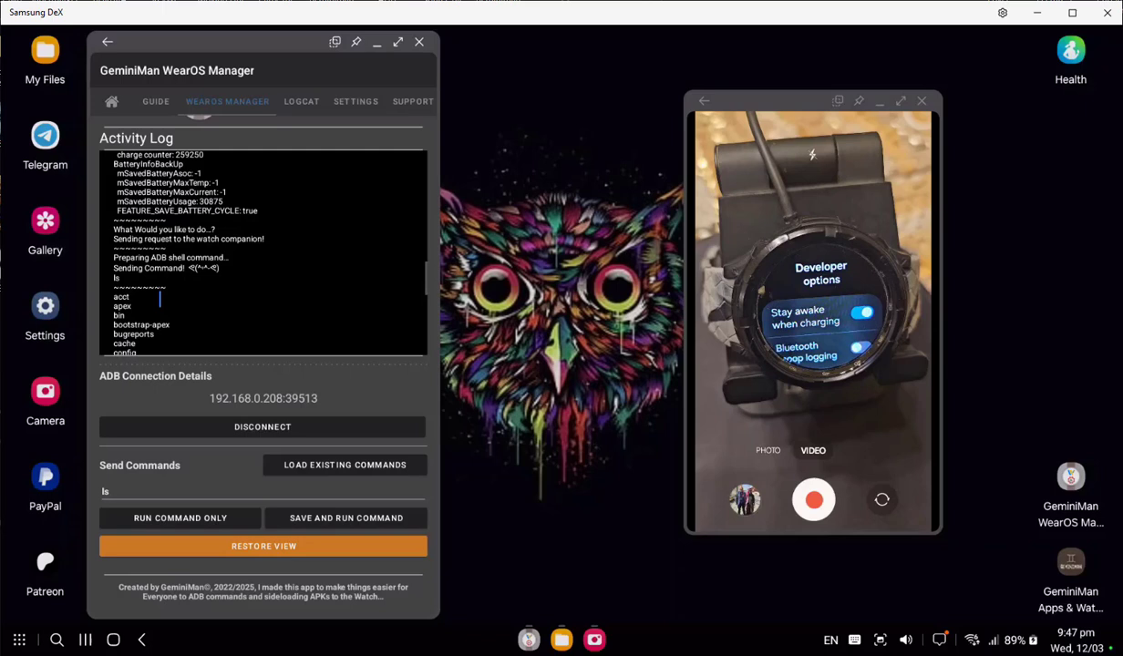
{"action": "scroll", "coordinate": [173, 301], "scroll_direction": "down", "scroll_amount": 5}
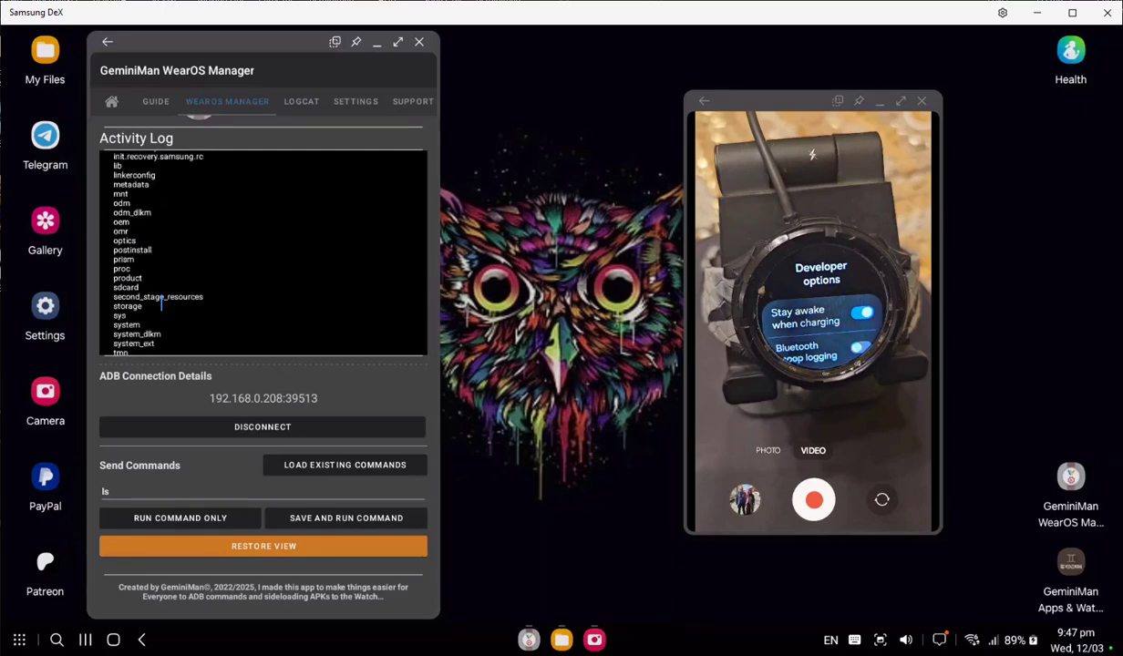
{"action": "scroll", "coordinate": [162, 305], "scroll_direction": "down", "scroll_amount": 3}
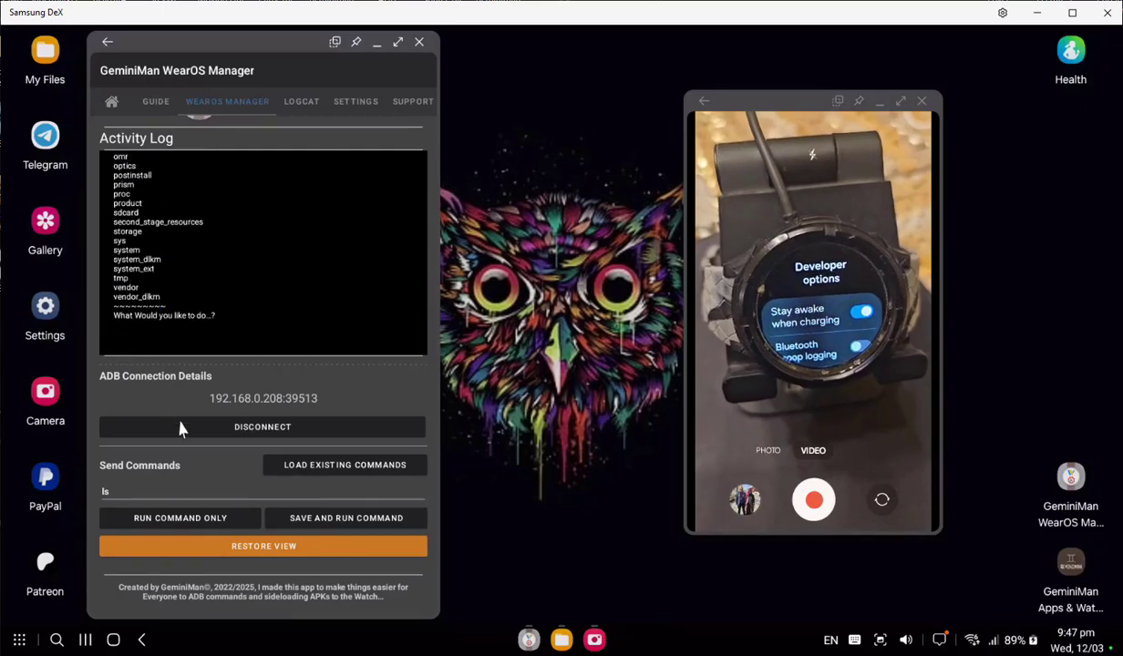
- Extend the command to "ls vendor" and run it to list the contents of the vendor directory
{"action": "left_click", "coordinate": [176, 493]}
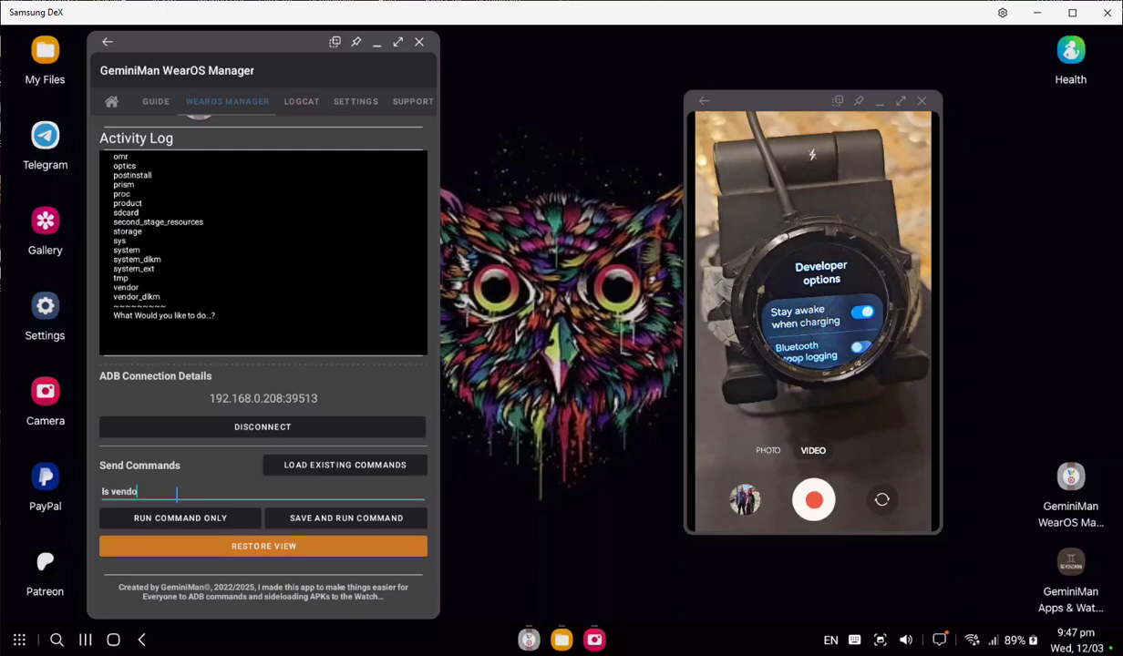
{"action": "type", "text": "vendor"}
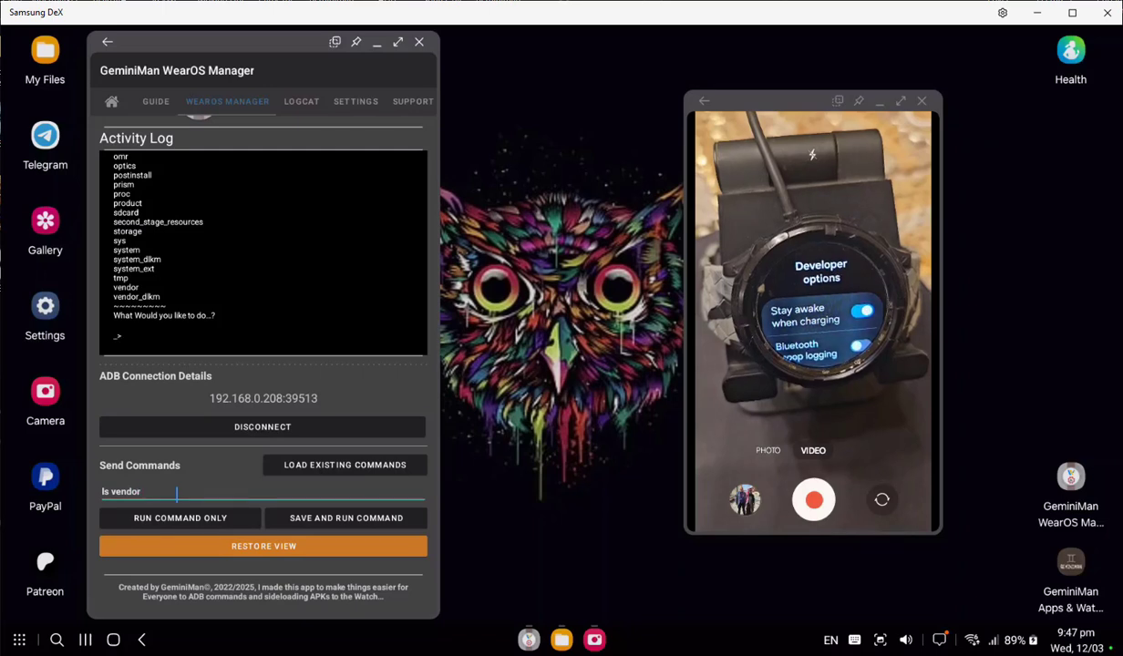
{"action": "left_click", "coordinate": [187, 519]}
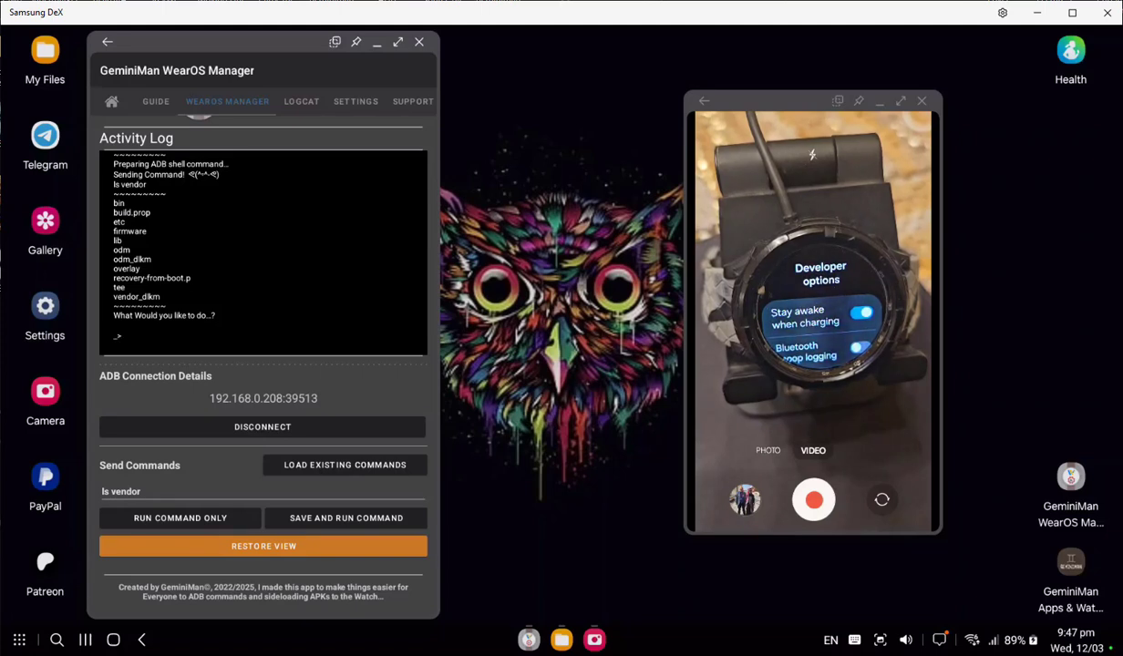
- Disconnect from the watch while keeping its ADB turned on
{"action": "left_click", "coordinate": [256, 436]}
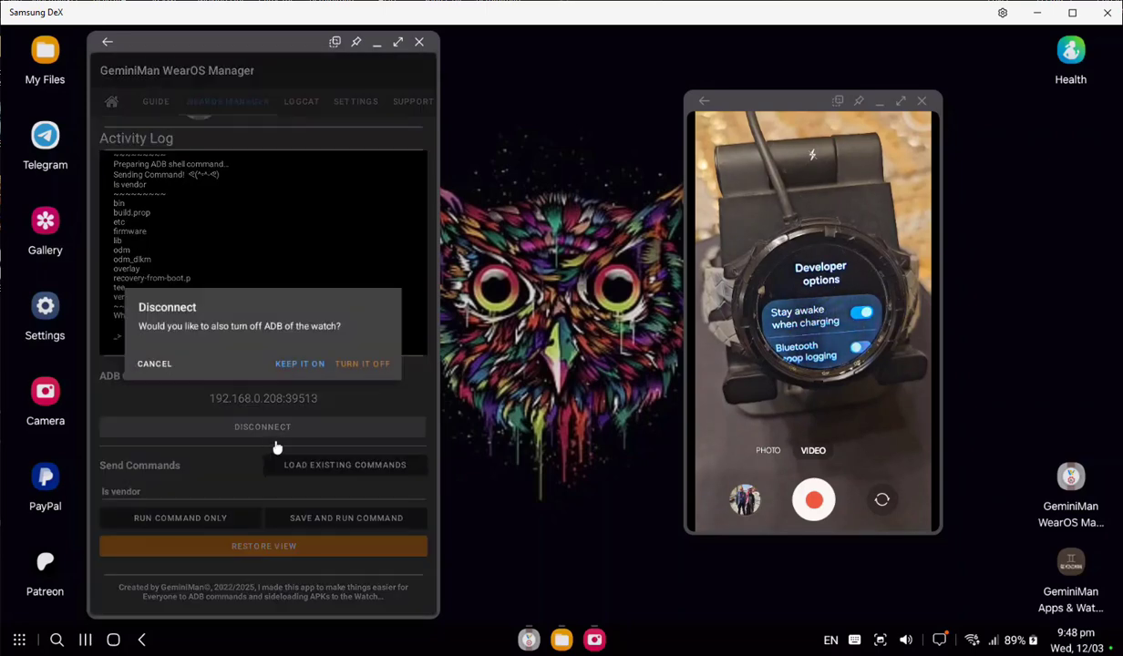
{"action": "left_click", "coordinate": [298, 364]}
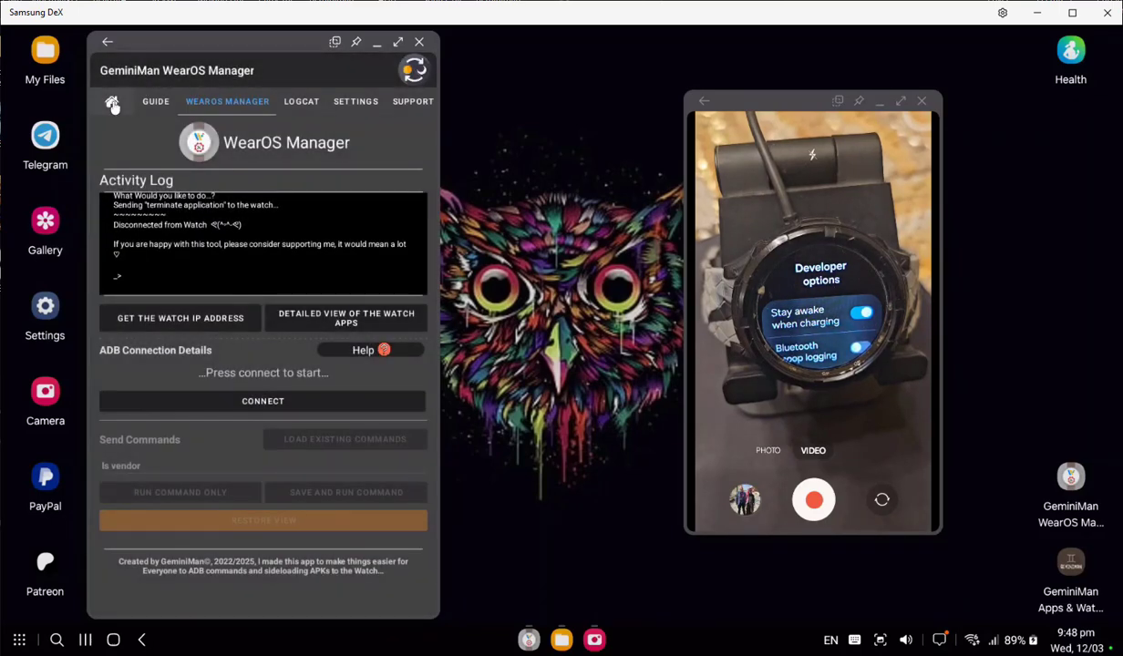
- Return to the manager's home page and minimize the camera window
{"action": "left_click", "coordinate": [111, 102]}
{"action": "left_click", "coordinate": [879, 101]}
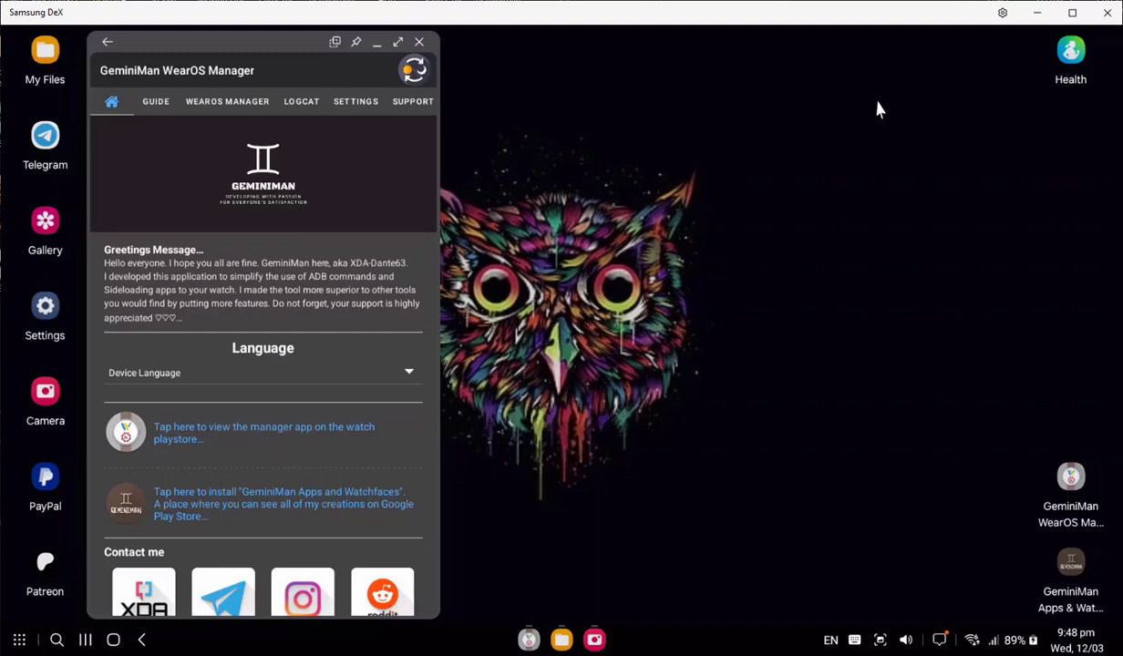